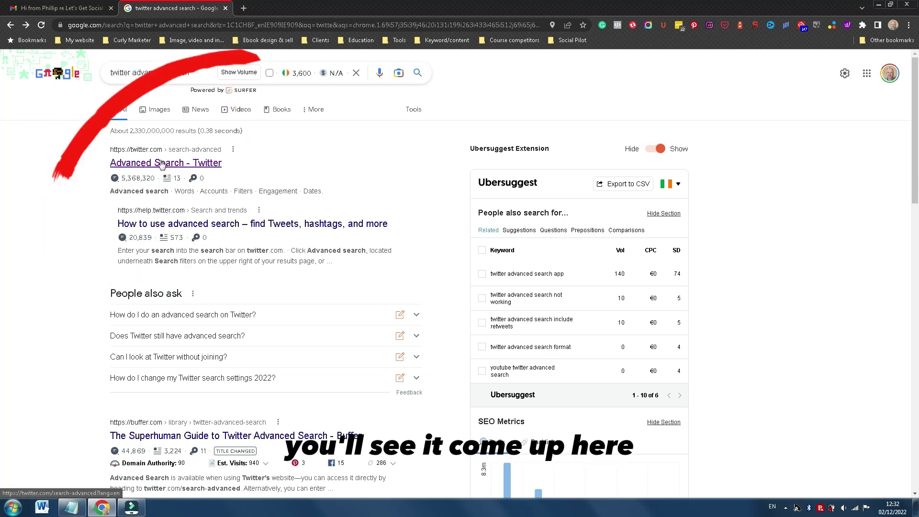
Open the 'Advanced Search - Twitter' result from the Google results
left_click(161, 163)
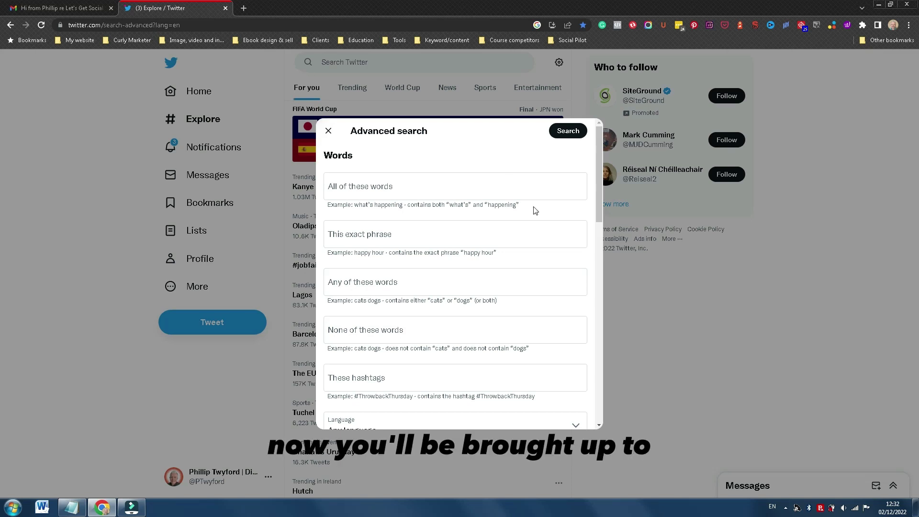
left_click_drag(600, 182, 599, 143)
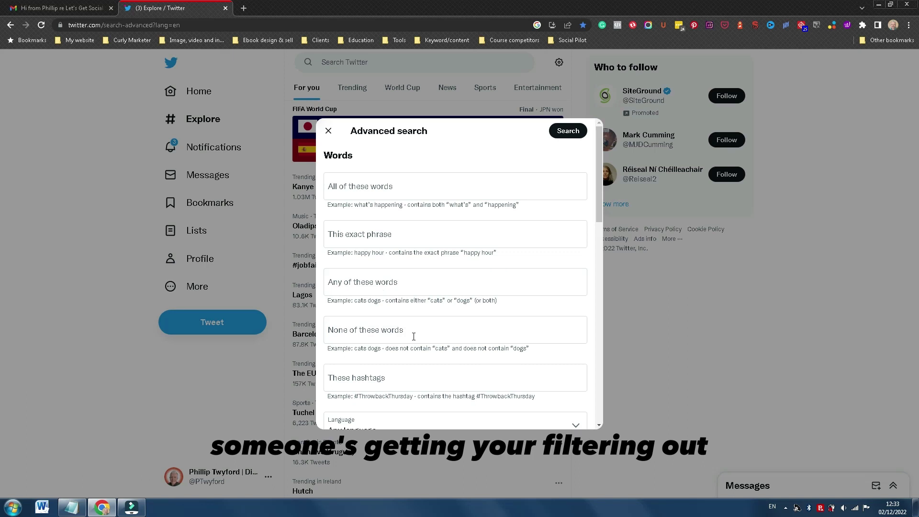
scroll(414, 336, "down", 2)
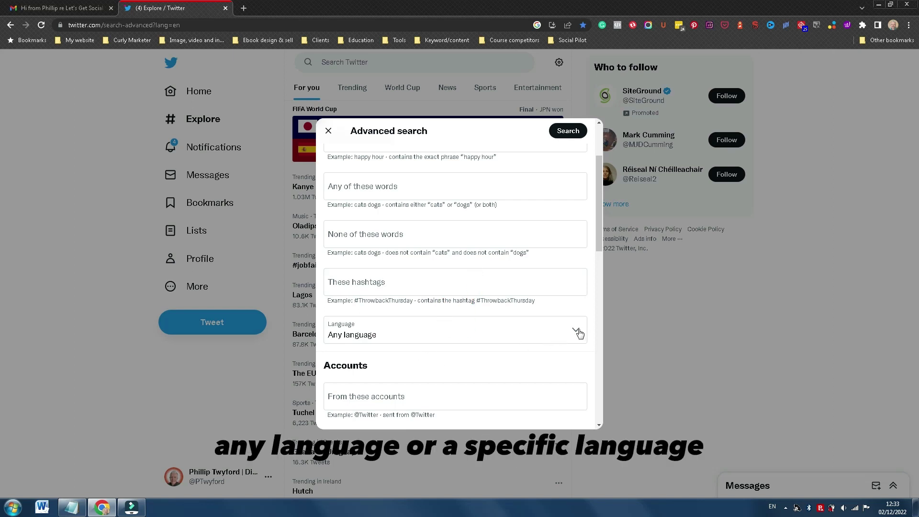
scroll(532, 343, "down", 4)
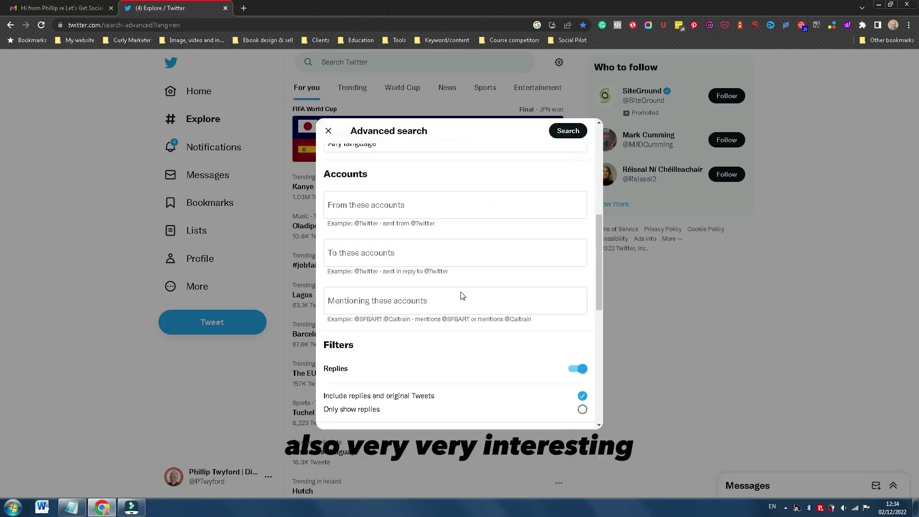
Enter the author's handle under From these accounts and paste the FIT Social Media handle under Mentioning these accounts
left_click(389, 213)
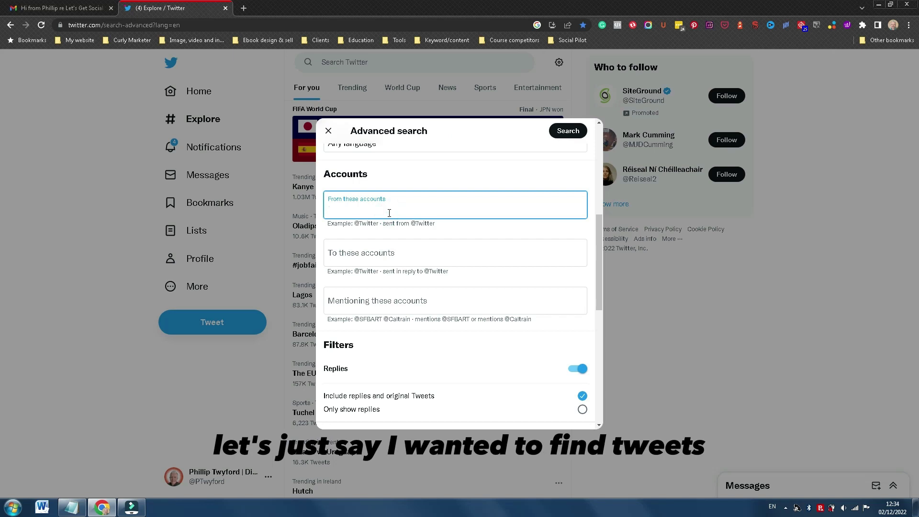
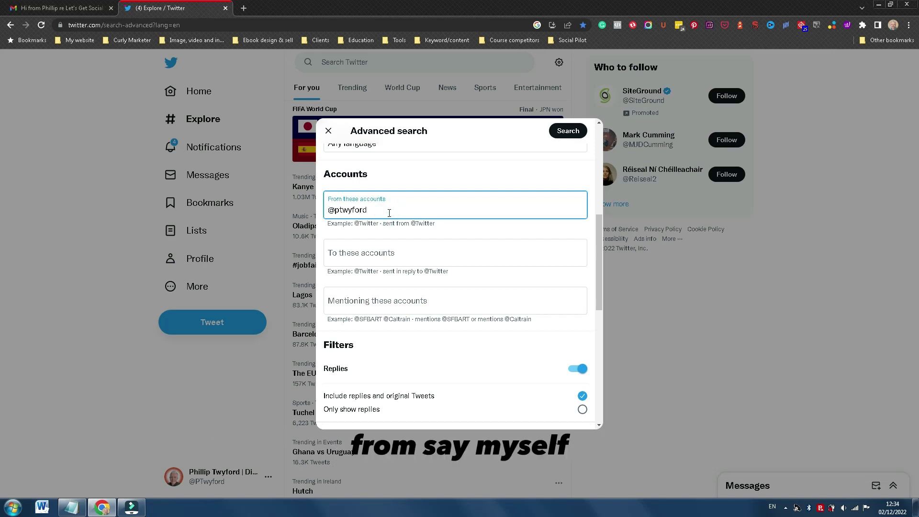
left_click(416, 303)
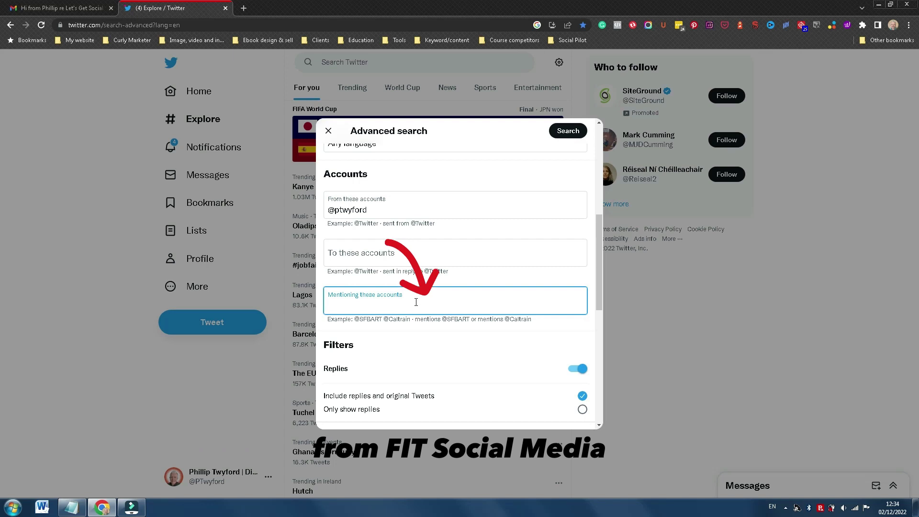
type("@FITsocialmedia")
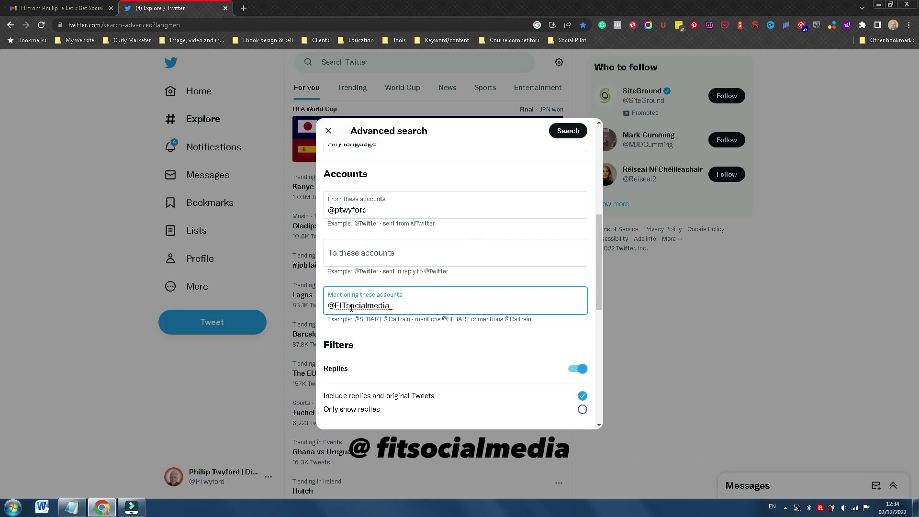
scroll(433, 338, "down", 2)
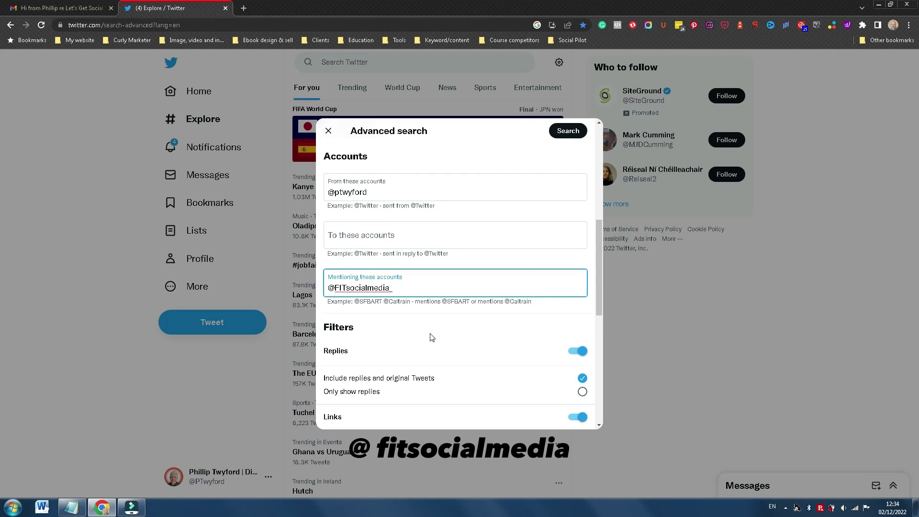
scroll(431, 337, "down", 1)
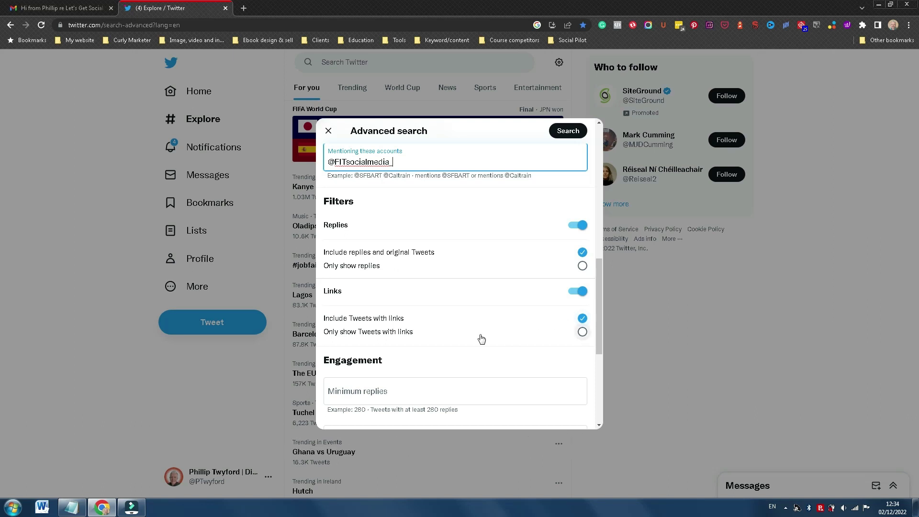
scroll(481, 338, "down", 4)
scroll(481, 338, "down", 1)
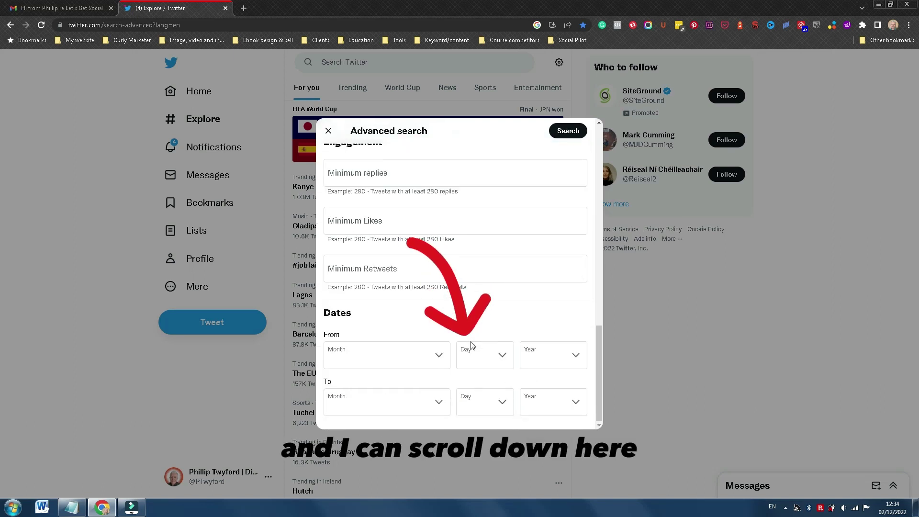
Set the search start date to 1 January 2021
left_click(438, 354)
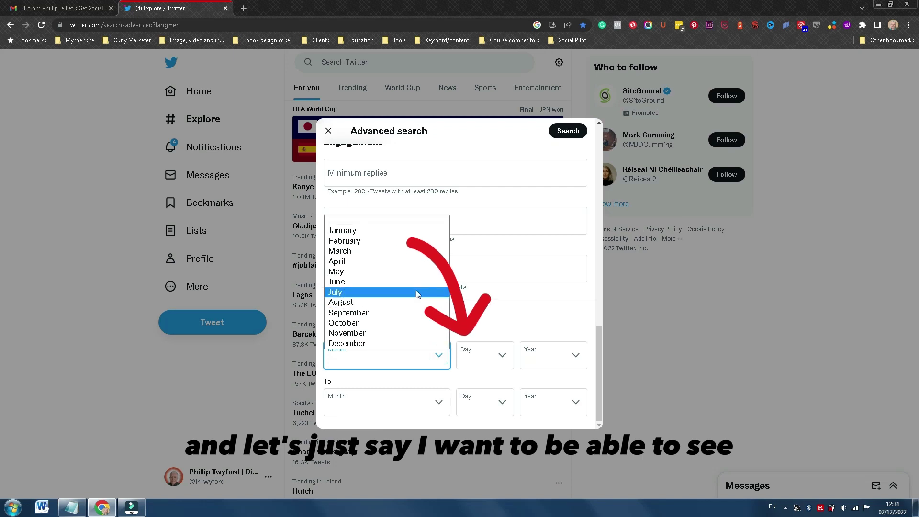
left_click(372, 233)
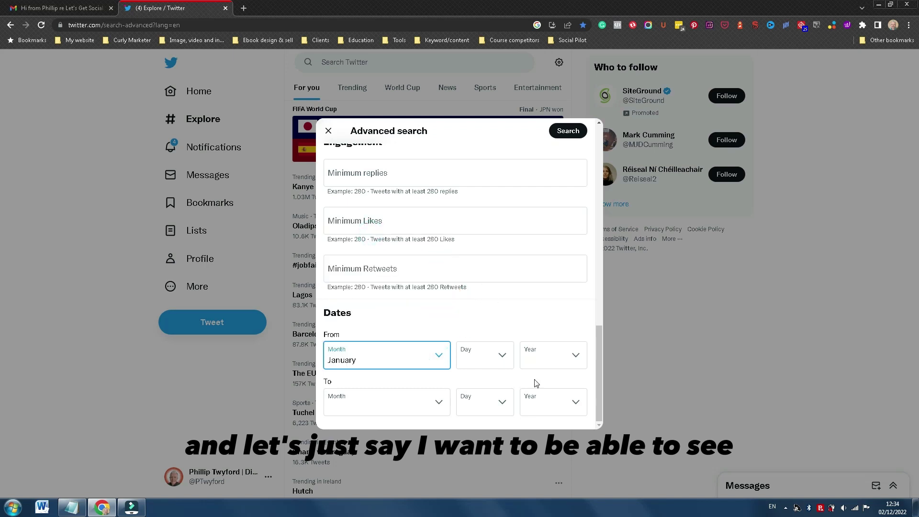
left_click(505, 362)
left_click(470, 160)
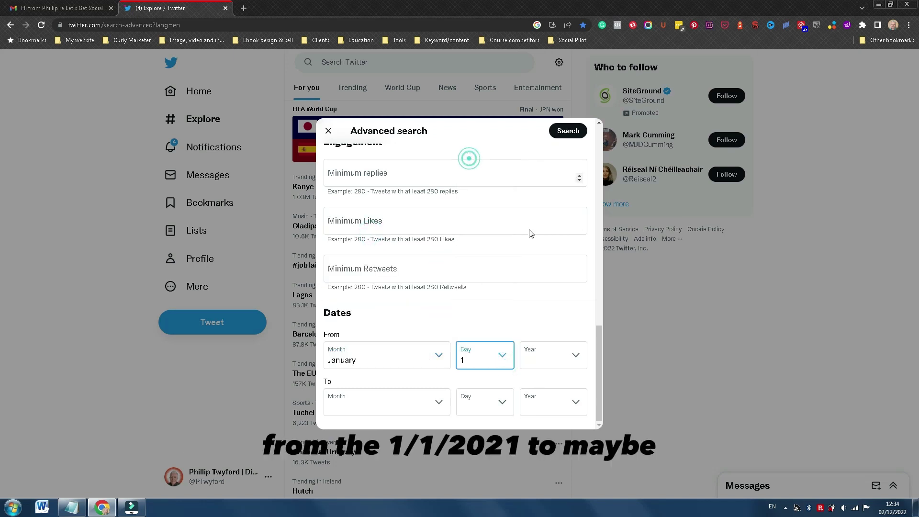
left_click(576, 356)
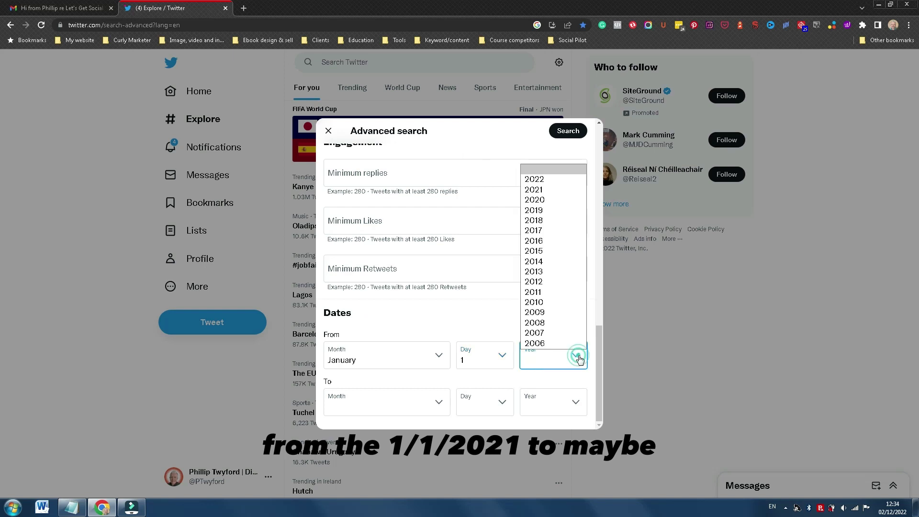
left_click(541, 189)
Set the end date to 1 January 2022 and run the advanced search
left_click(442, 404)
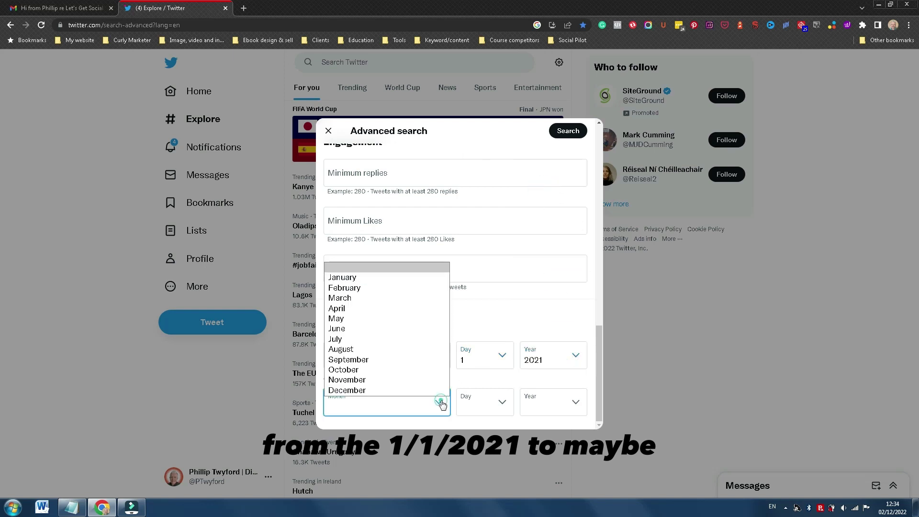
left_click(376, 279)
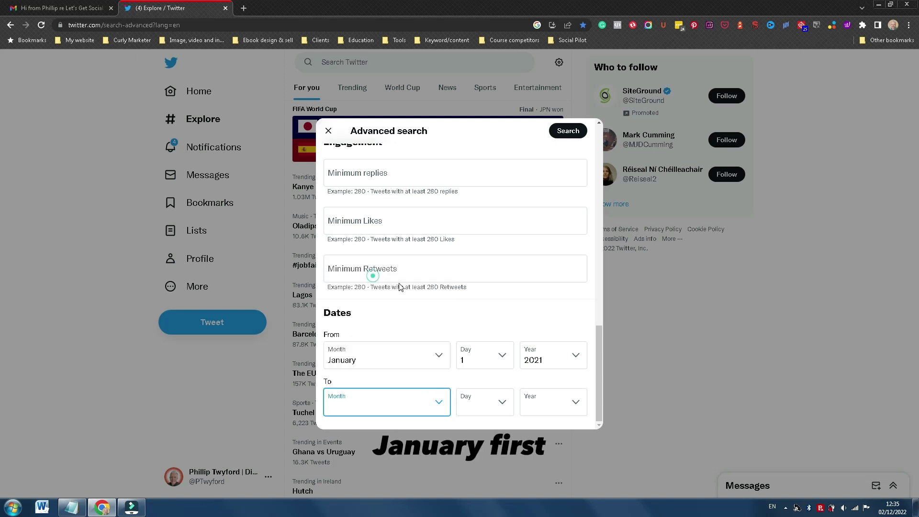
left_click(503, 403)
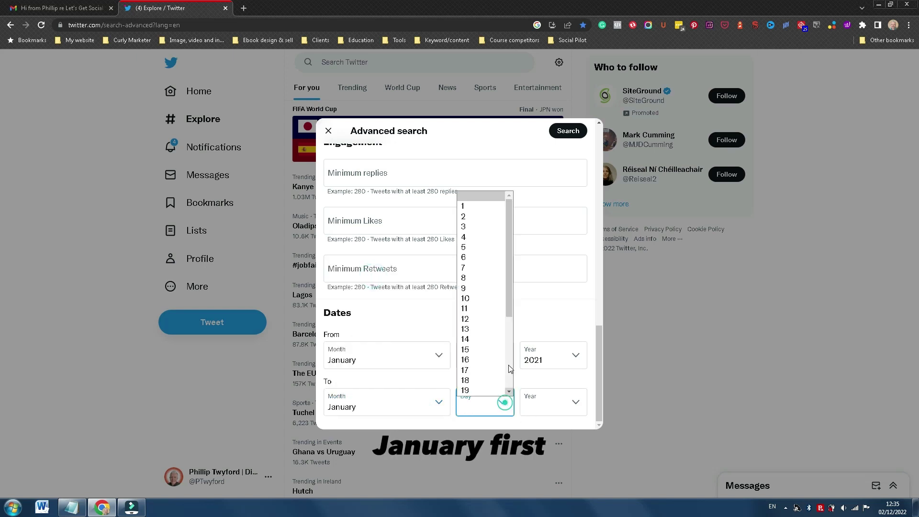
left_click(467, 206)
left_click(577, 403)
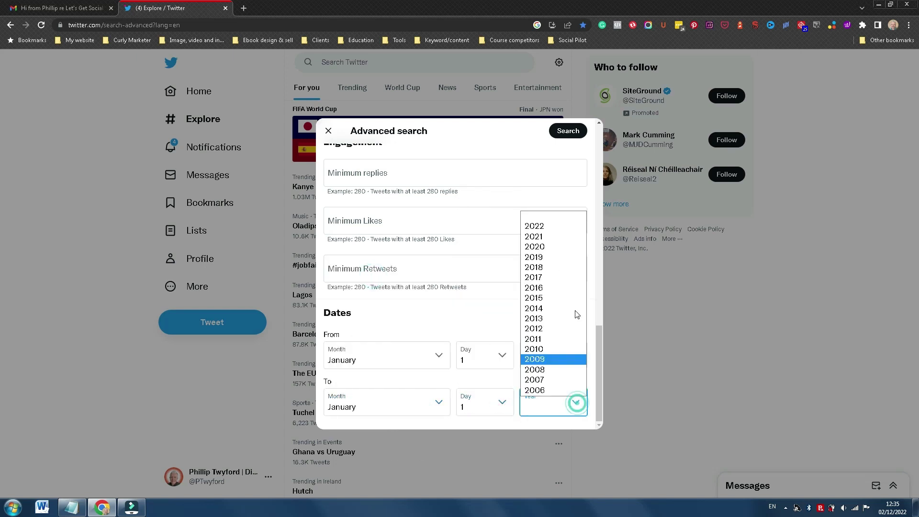
left_click(555, 226)
left_click(555, 327)
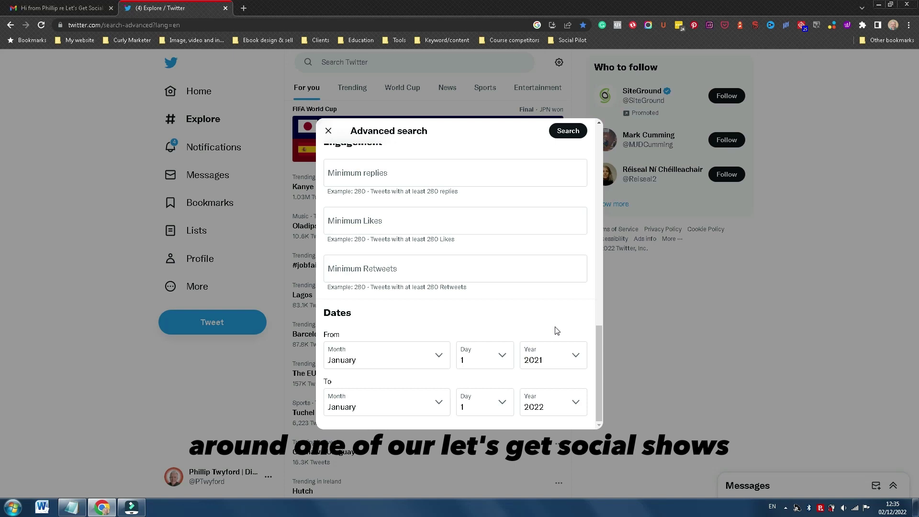
left_click(570, 134)
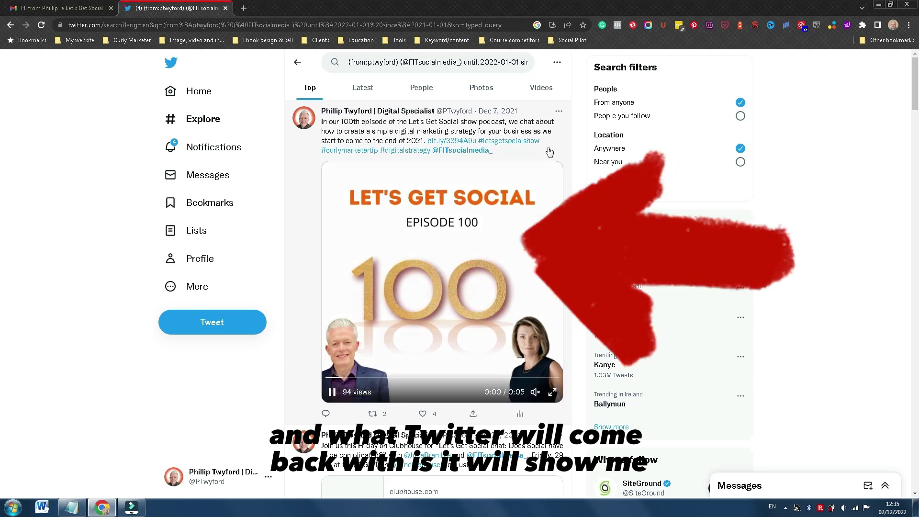
scroll(499, 291, "down", 4)
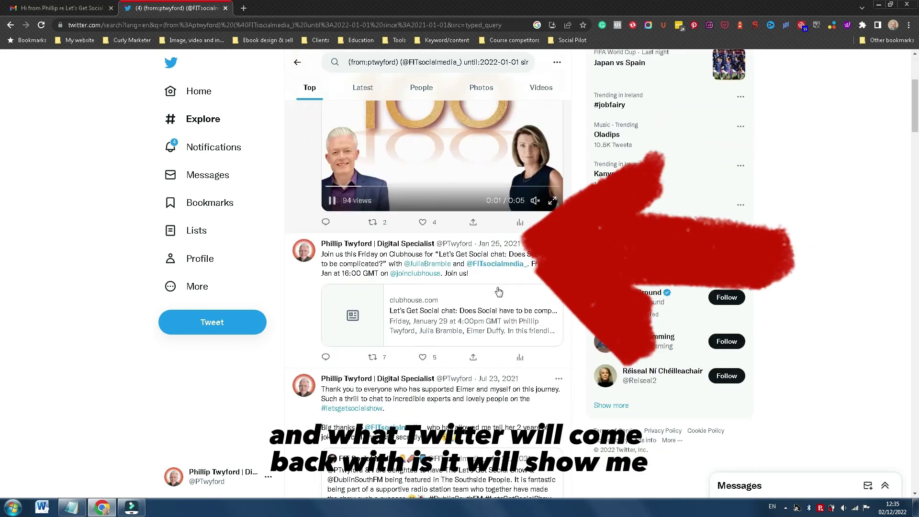
scroll(499, 291, "down", 5)
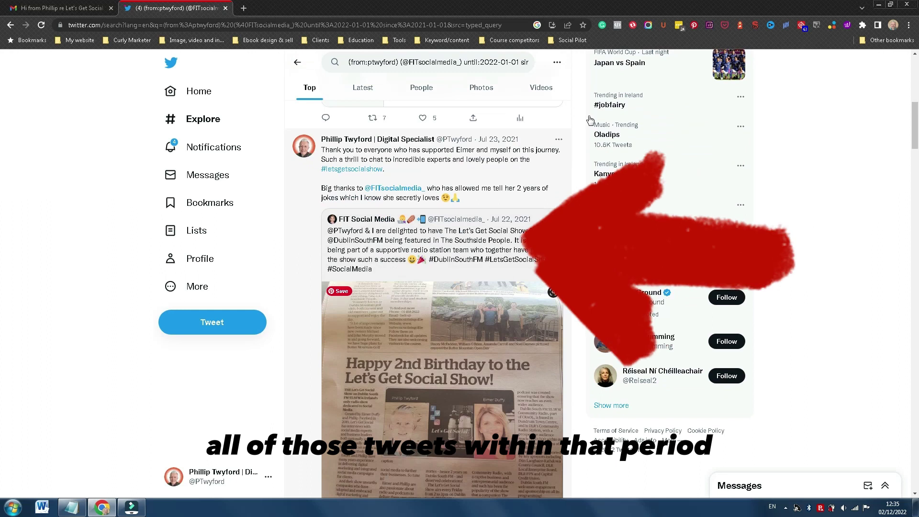
scroll(501, 280, "down", 5)
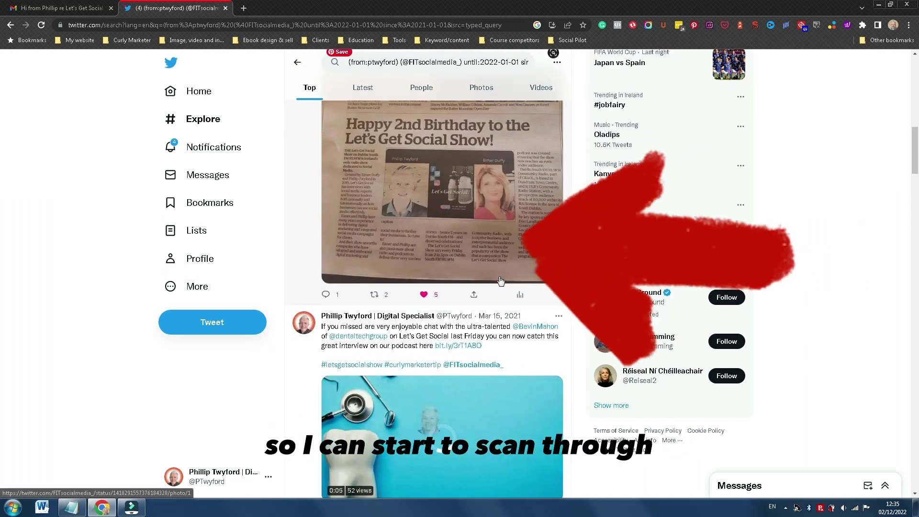
scroll(501, 280, "up", 2)
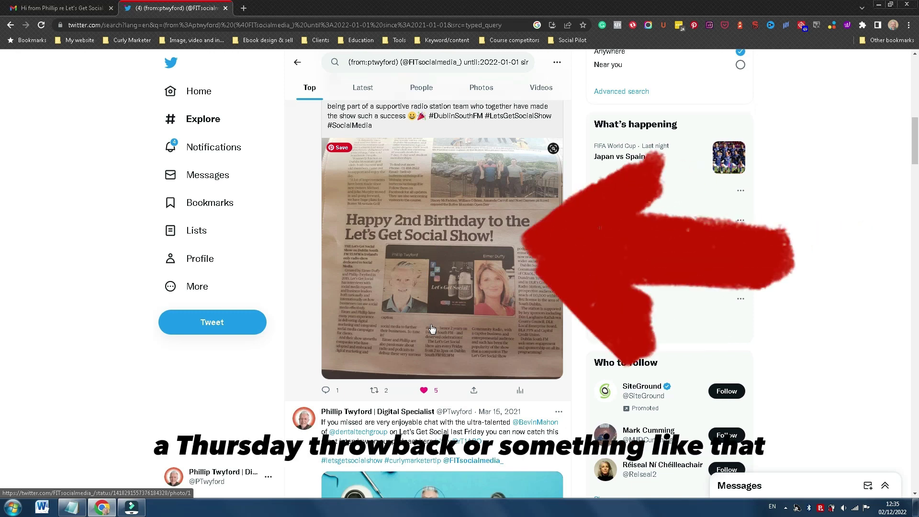
scroll(432, 328, "down", 3)
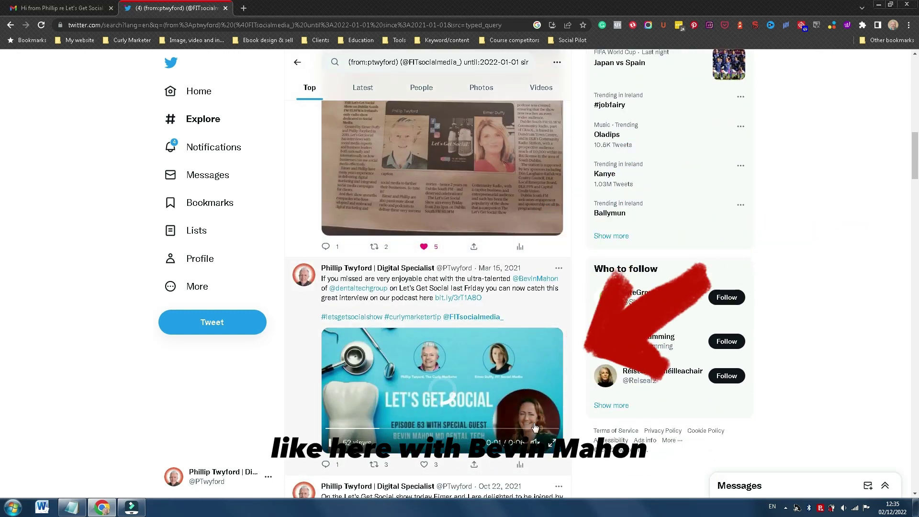
scroll(539, 422, "down", 3)
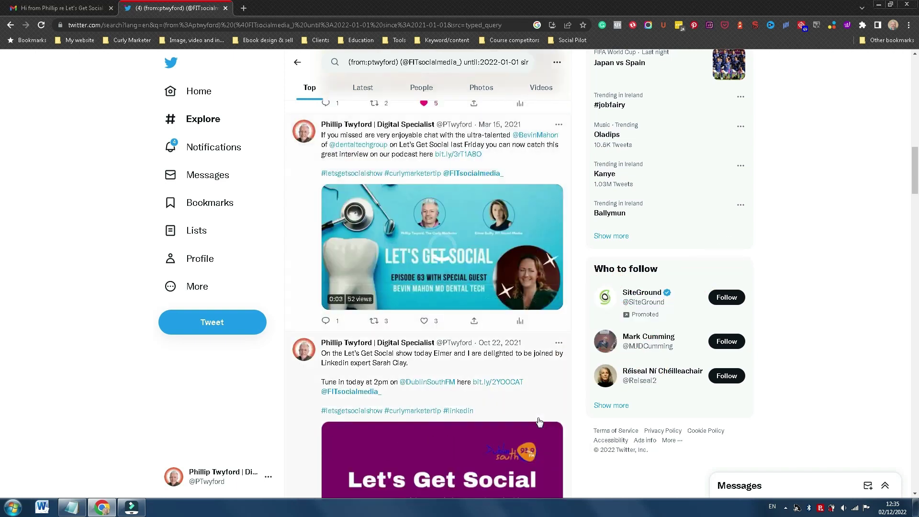
scroll(540, 422, "up", 2)
scroll(539, 421, "up", 8)
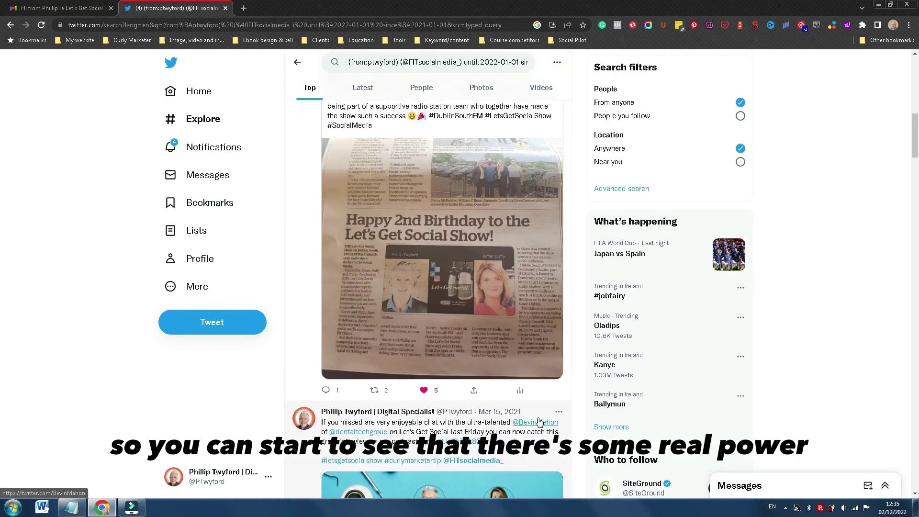
scroll(539, 422, "up", 2)
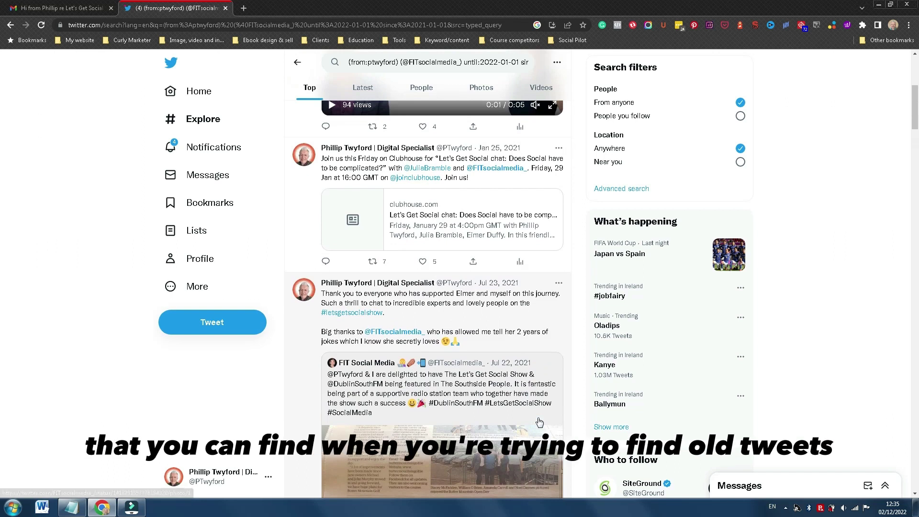